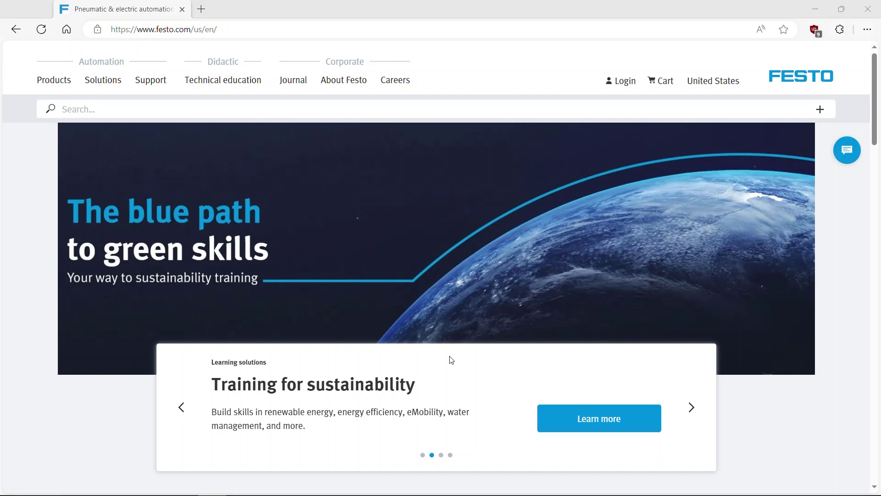
# - Search Festo's site for VTSA-F-CB and download its PROFINET GSDML file GSDML-V2.34-Festo-CPX-20230831.zip
pyautogui.click(88, 110)
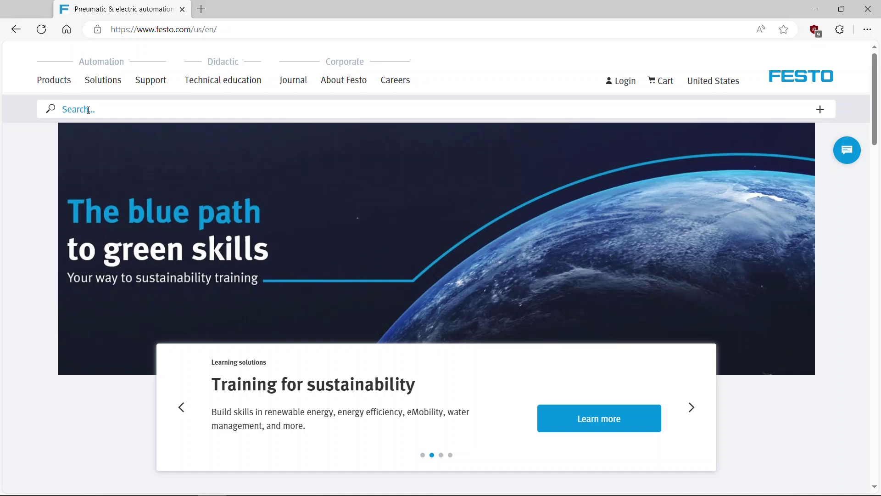
pyautogui.write('VTSA-F-CB')
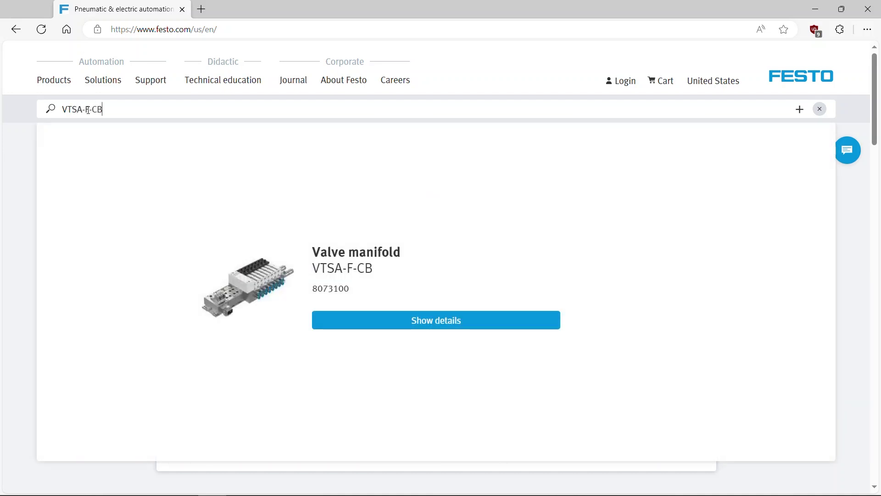
pyautogui.press('Return')
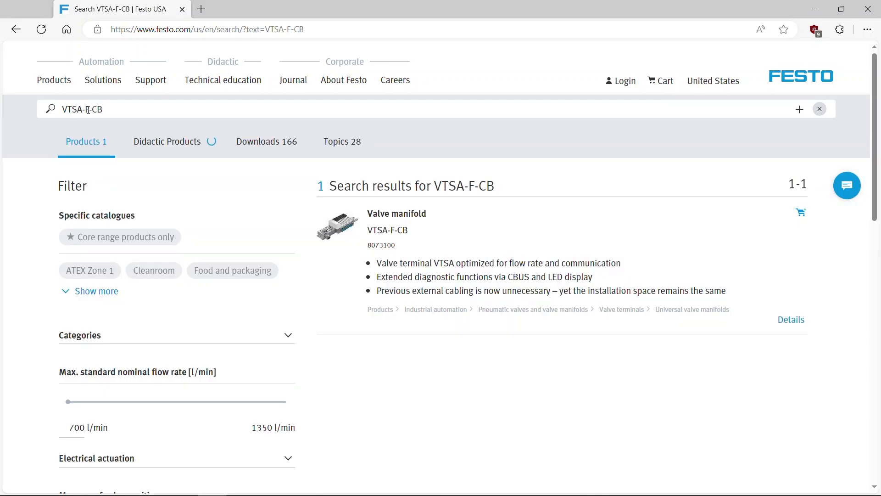
pyautogui.click(387, 223)
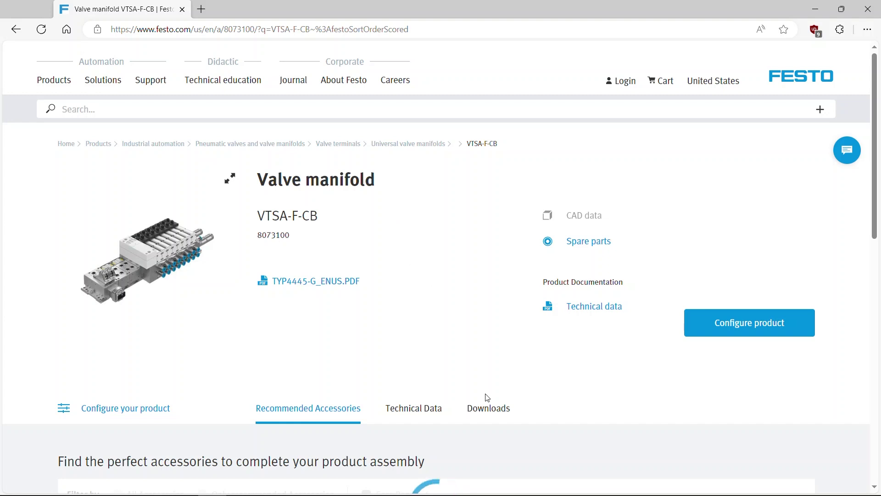
pyautogui.click(489, 413)
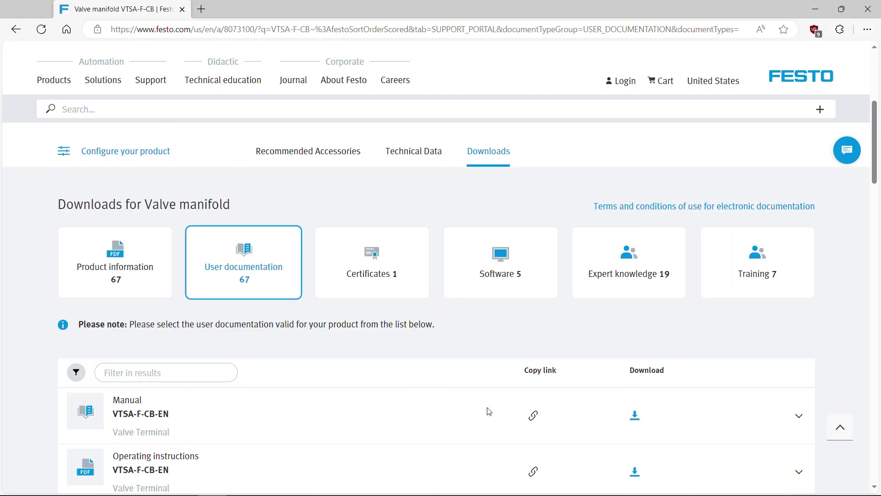
pyautogui.click(501, 274)
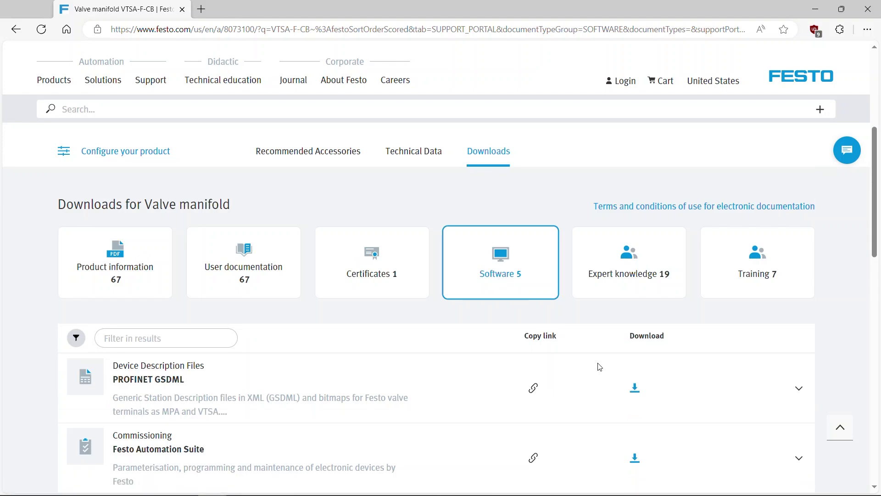
pyautogui.click(635, 390)
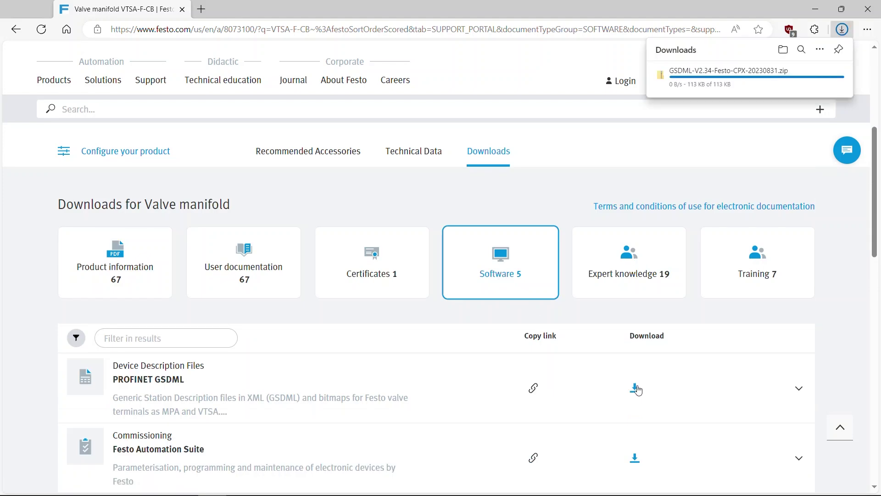
# - Create project VTSA-F-CB with a CPU 1516F-3 PN/DP as PLC_1 and show its device view
pyautogui.moveTo(736, 86)
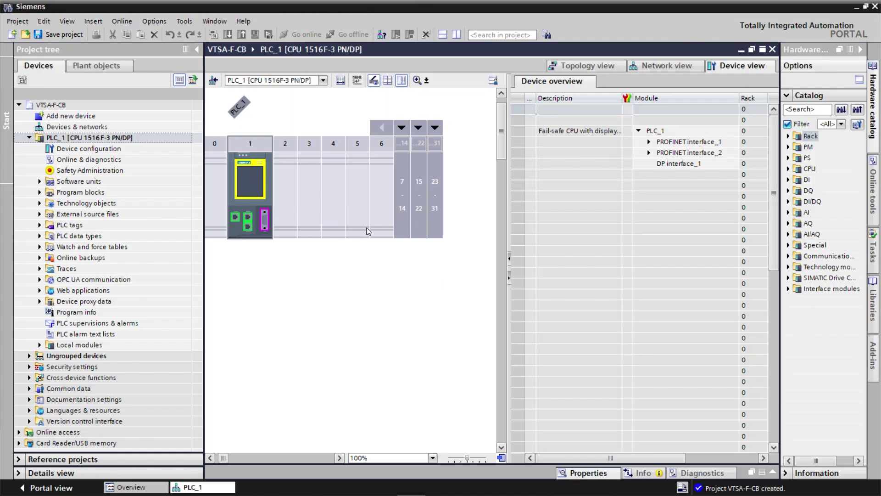
# - Open the Options menu to reach GSD file management
pyautogui.click(152, 24)
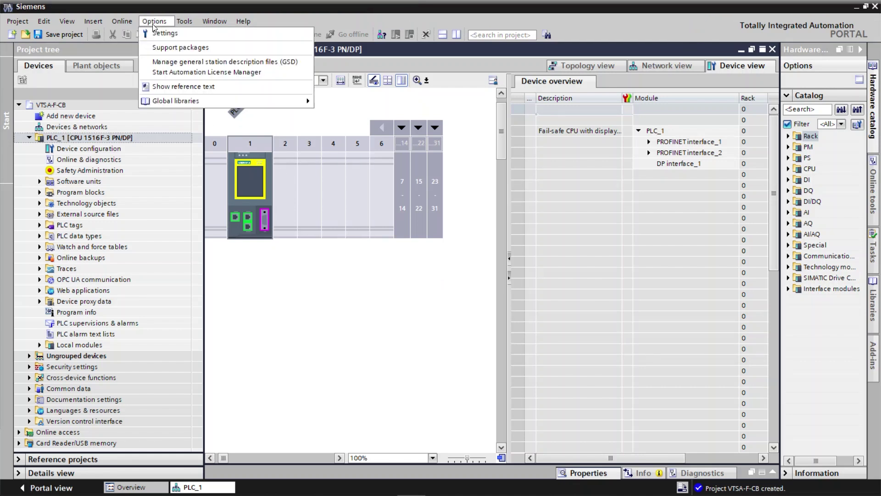
# - Install GSDML-V2.34-Festo-CPX-20230831 from the downloaded folder via Manage general station description files
pyautogui.click(156, 63)
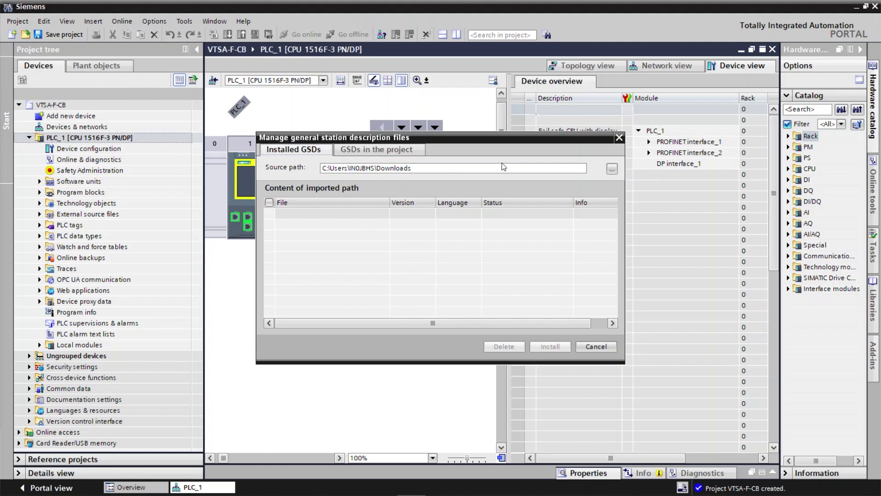
pyautogui.click(612, 168)
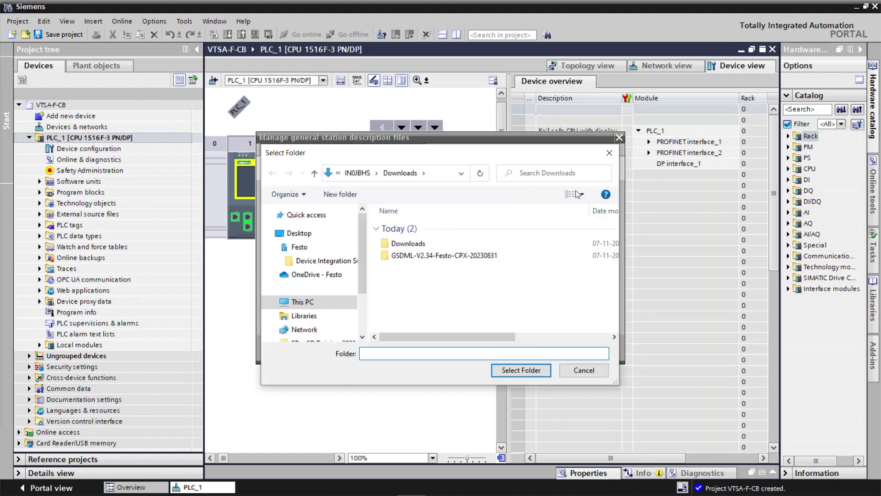
pyautogui.click(416, 256)
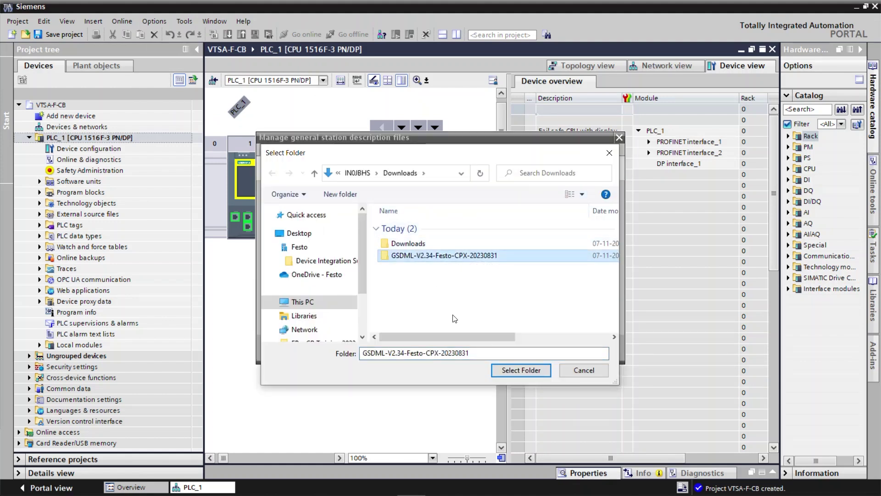
pyautogui.click(512, 372)
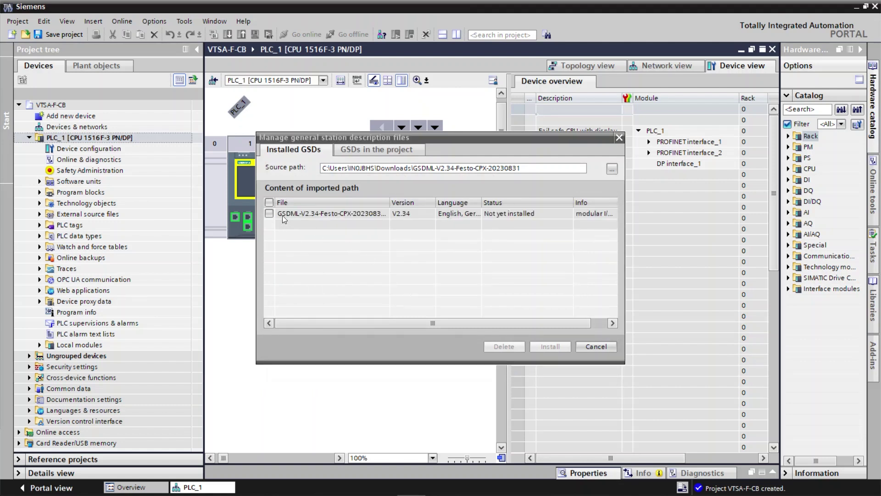
pyautogui.click(272, 212)
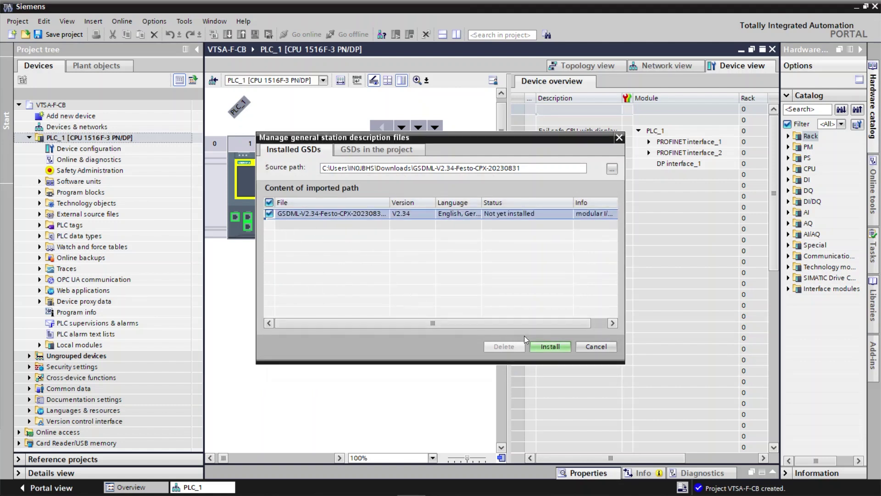
pyautogui.click(542, 348)
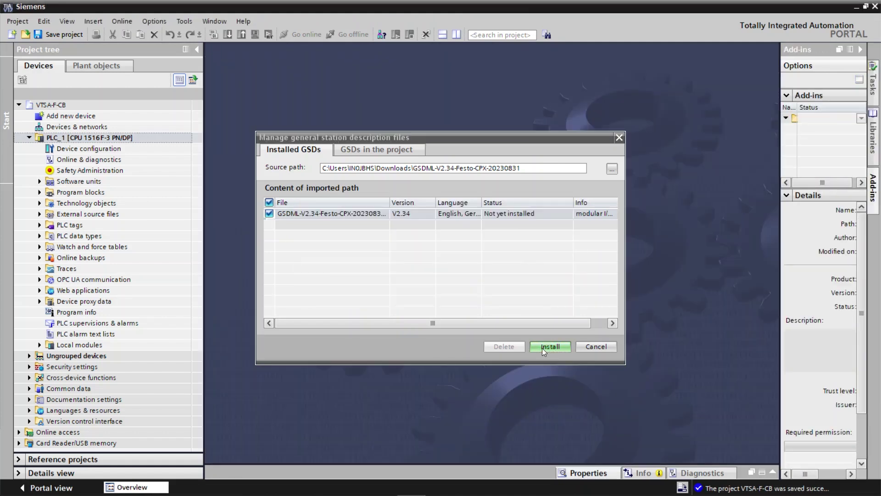
pyautogui.click(541, 348)
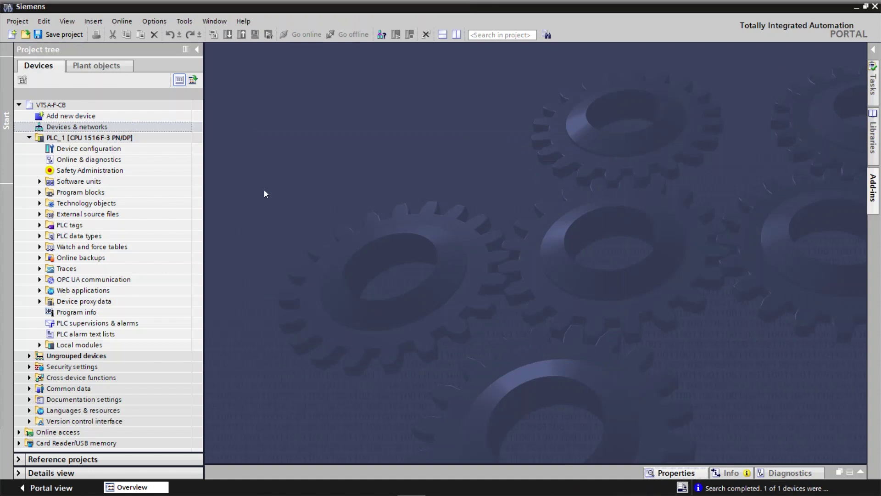
# - Add a Festo CPX Rev 50 terminal to the network and connect it to PLC_1's PROFINET IO system
pyautogui.doubleClick(105, 131)
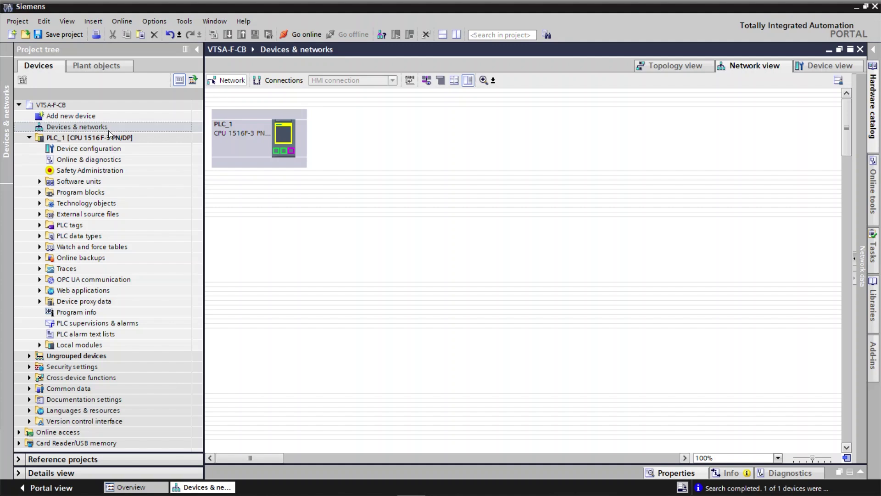
pyautogui.click(875, 98)
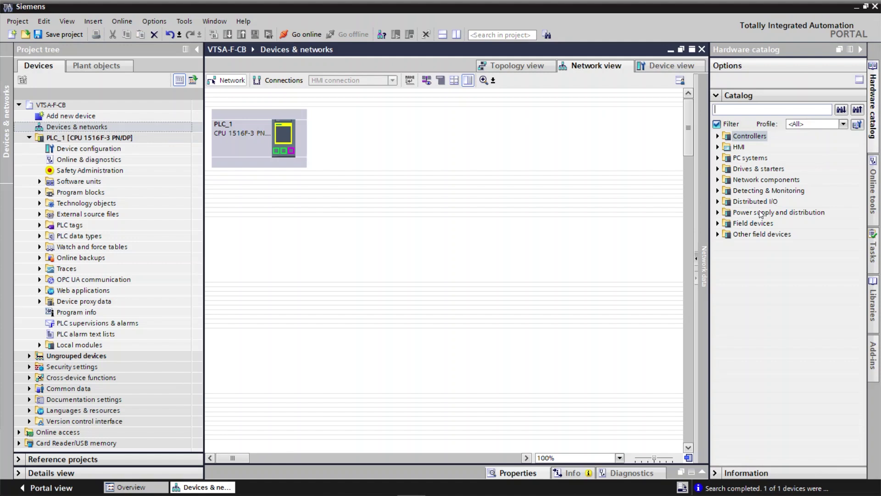
pyautogui.click(717, 234)
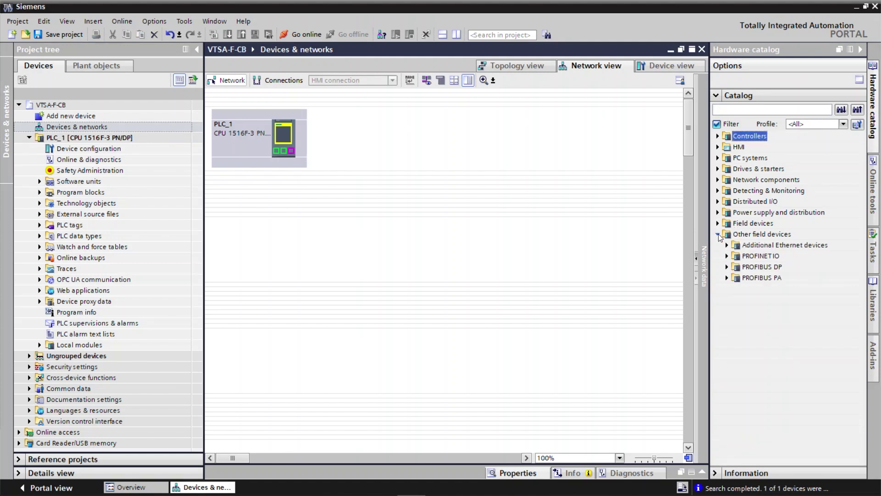
pyautogui.click(727, 256)
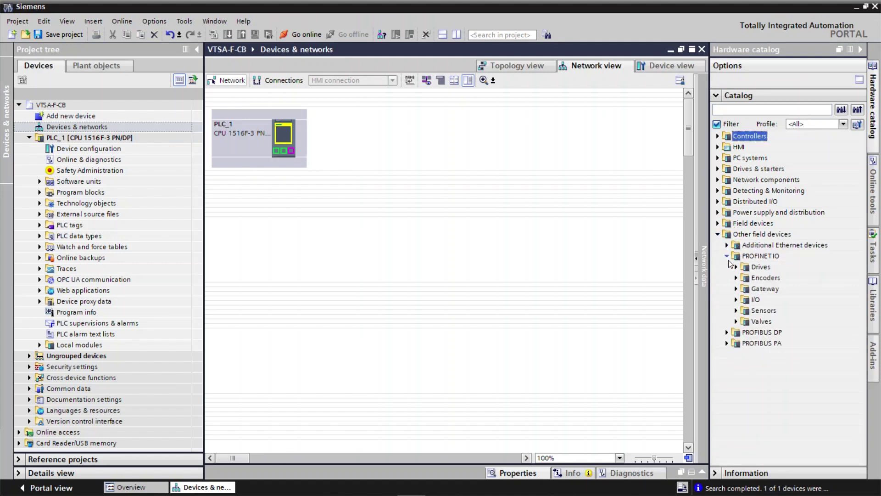
pyautogui.click(736, 321)
pyautogui.click(746, 343)
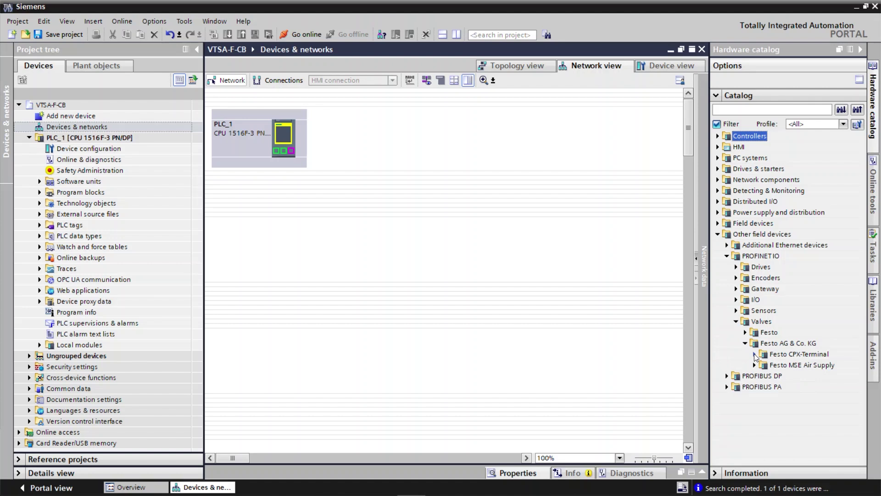
pyautogui.click(755, 354)
pyautogui.click(778, 387)
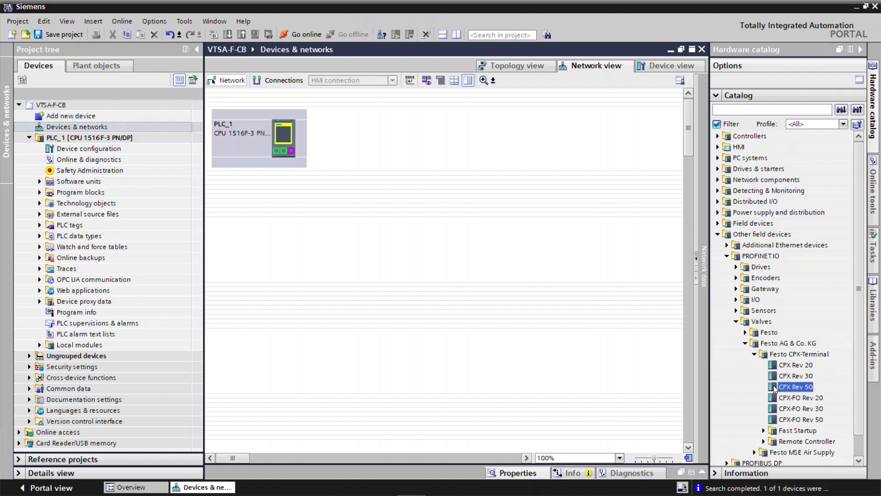
pyautogui.moveTo(773, 384); pyautogui.dragTo(486, 141)
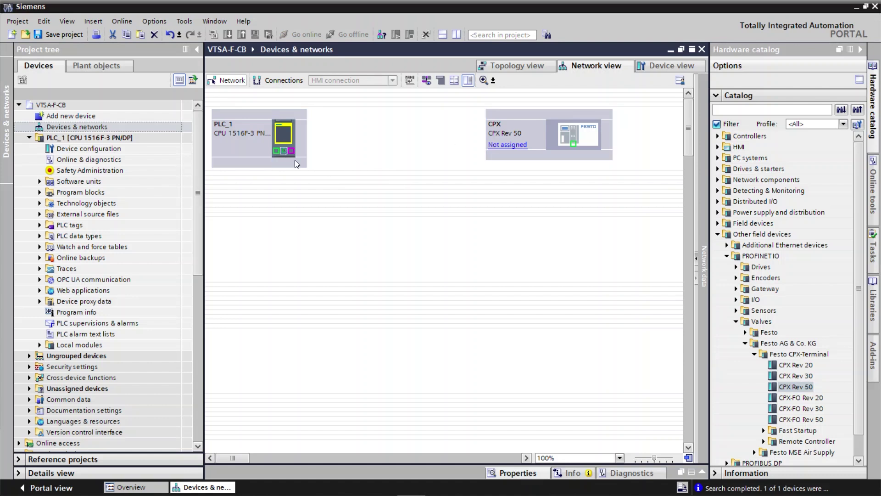
pyautogui.moveTo(291, 151); pyautogui.dragTo(572, 144)
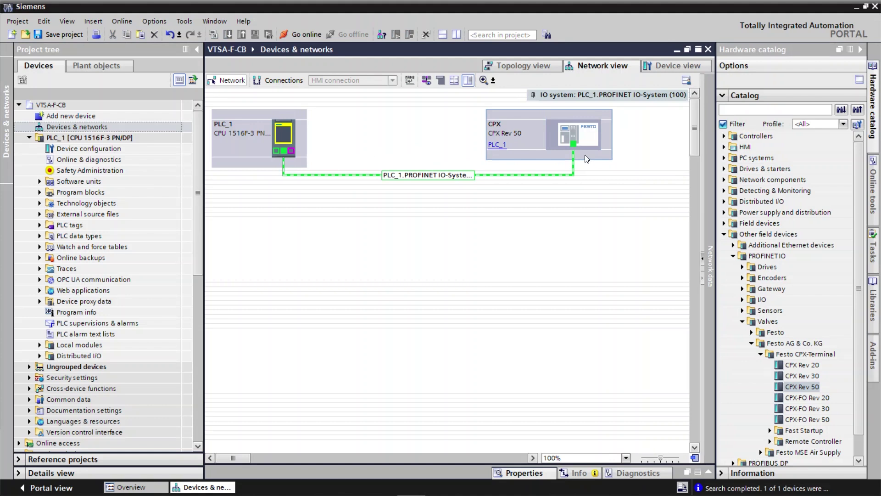
# - Show the CPX Rev 50 device view and its General properties, named CPX
pyautogui.click(585, 156)
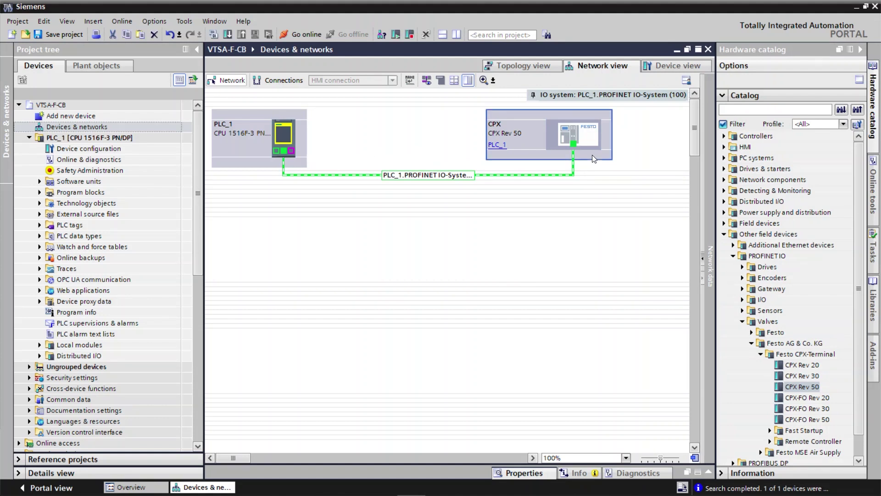
pyautogui.click(654, 65)
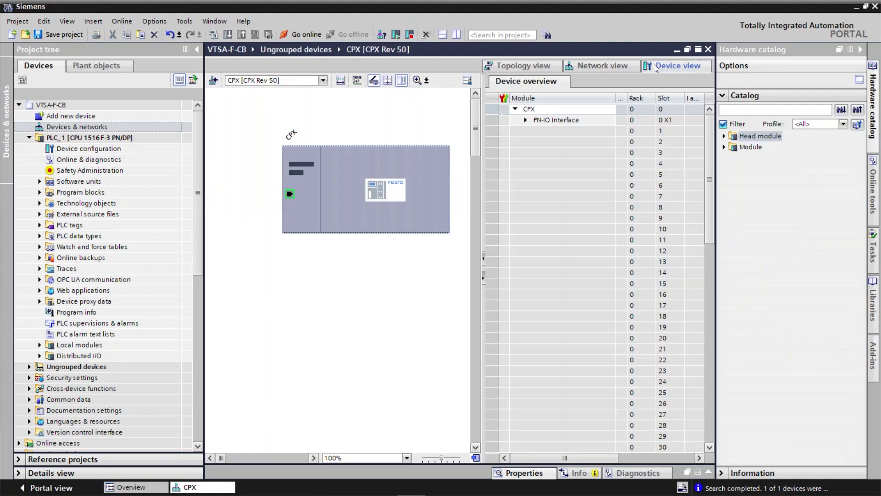
pyautogui.click(416, 189)
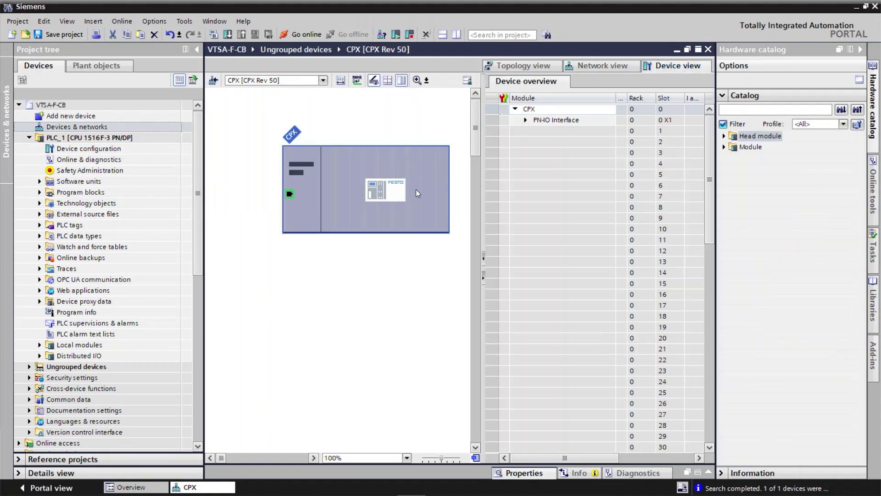
pyautogui.rightClick(417, 192)
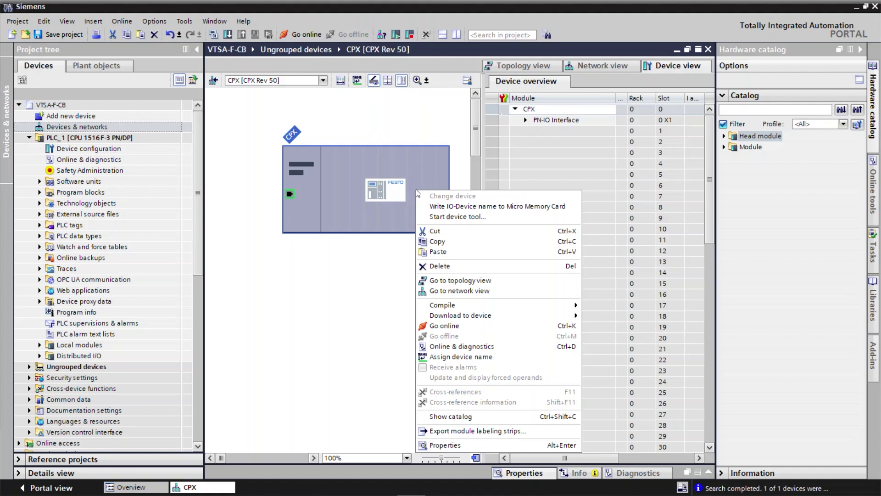
pyautogui.click(437, 444)
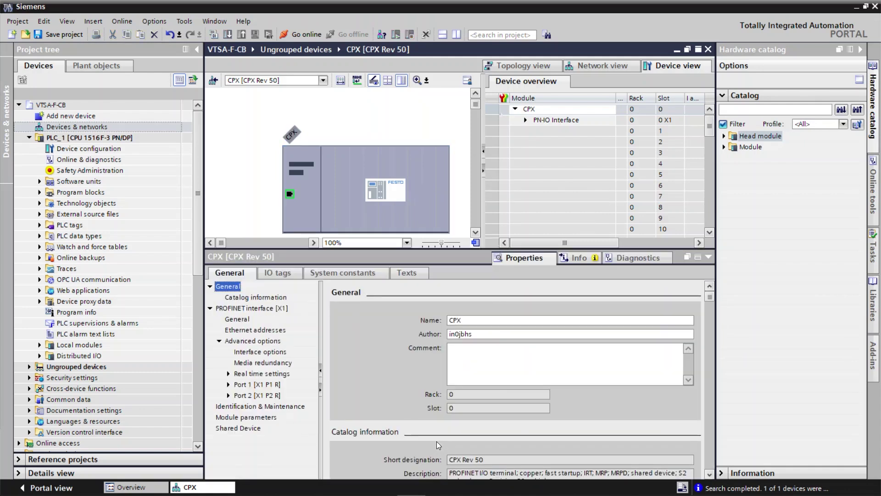
# - Set the CPX's PROFINET IP address to 192.168.0.2 and close the properties panel
pyautogui.click(275, 330)
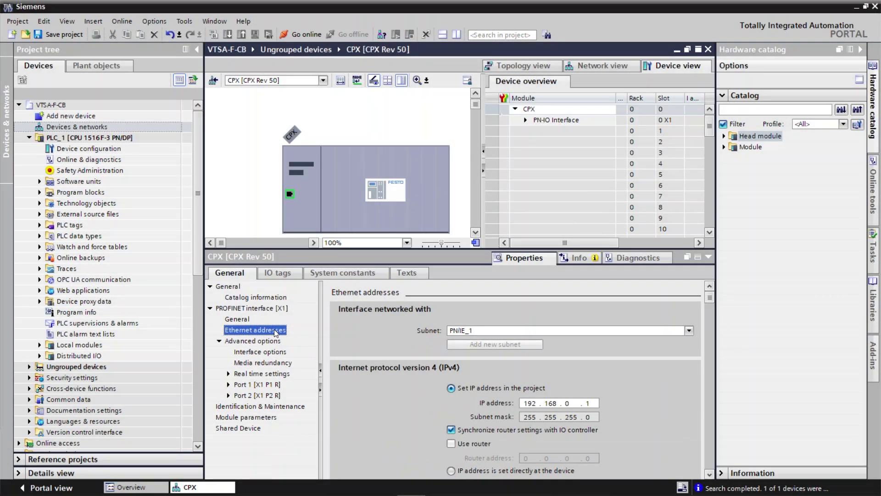
pyautogui.doubleClick(592, 403)
pyautogui.press('BackSpace')
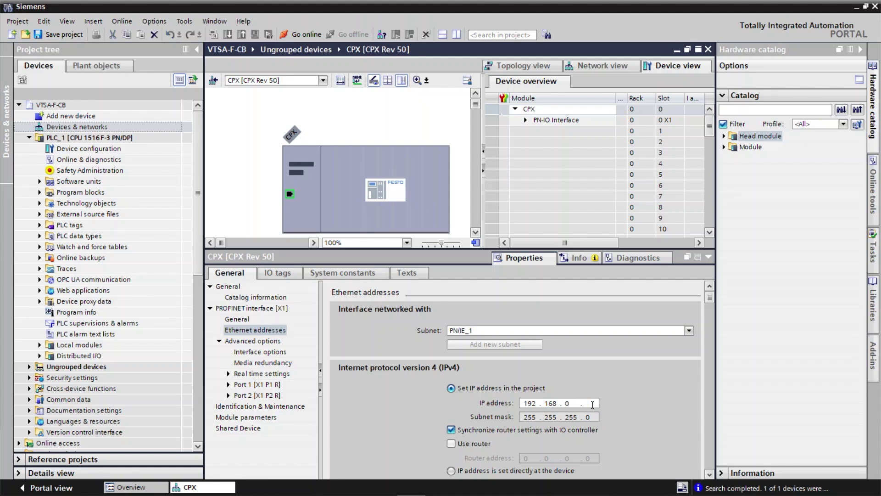
pyautogui.write('2')
pyautogui.press('Return')
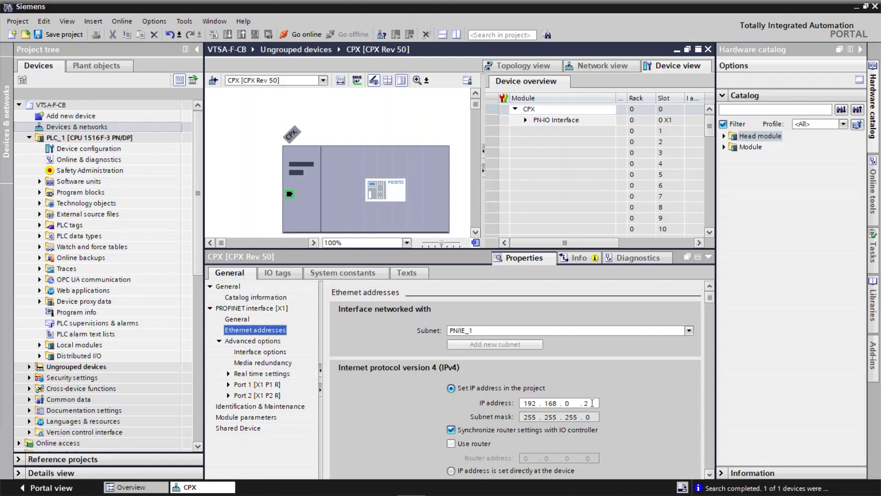
pyautogui.click(709, 256)
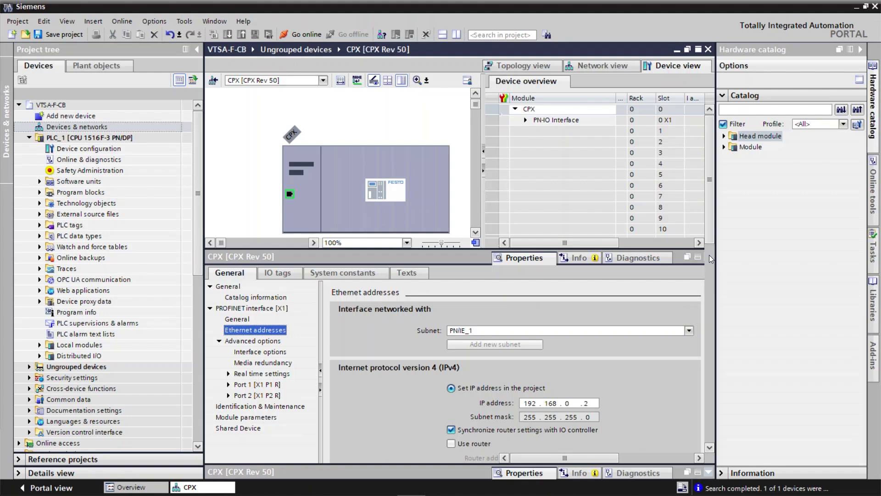
pyautogui.click(412, 219)
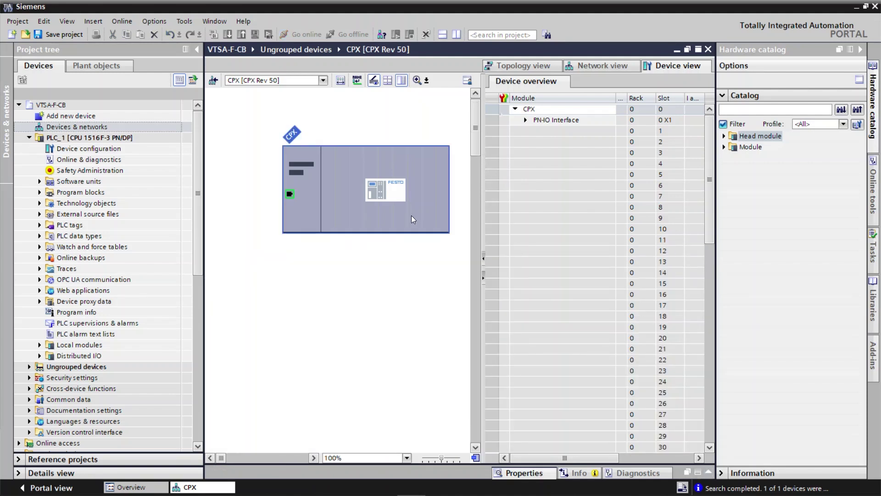
# - Assign the PROFINET device name cpx to the CPX terminal found at 192.168.0.2
pyautogui.rightClick(412, 219)
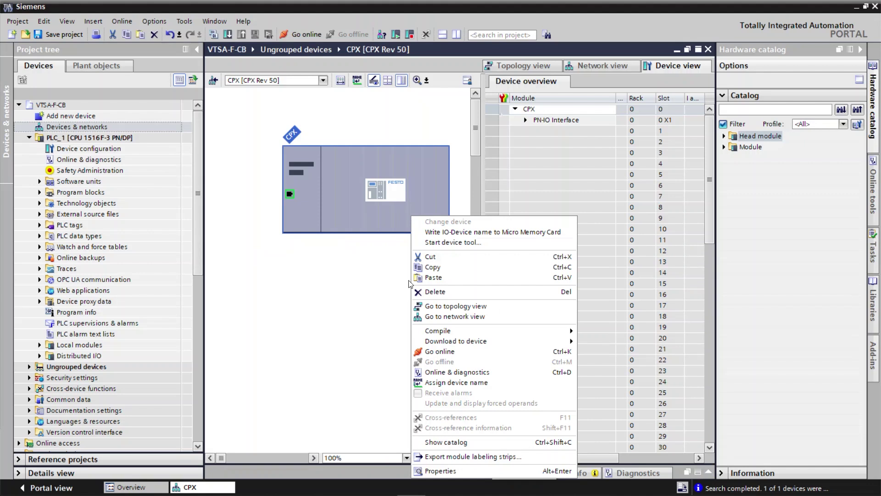
pyautogui.click(427, 383)
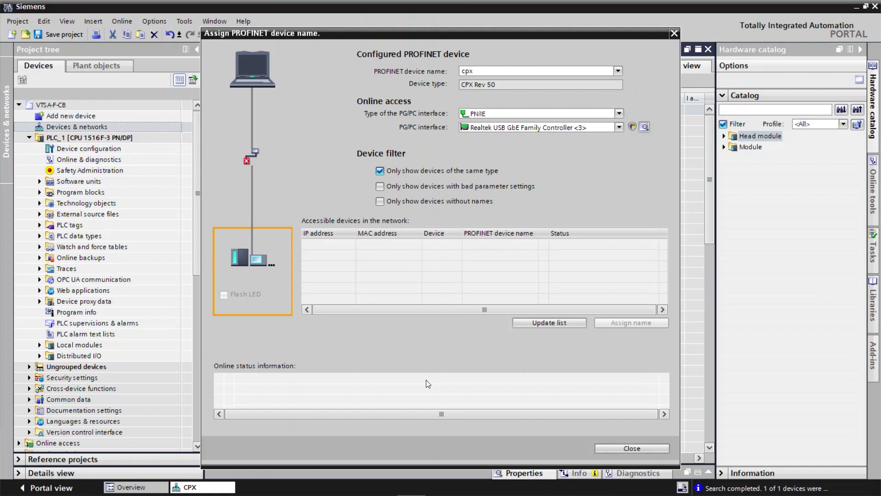
pyautogui.click(526, 323)
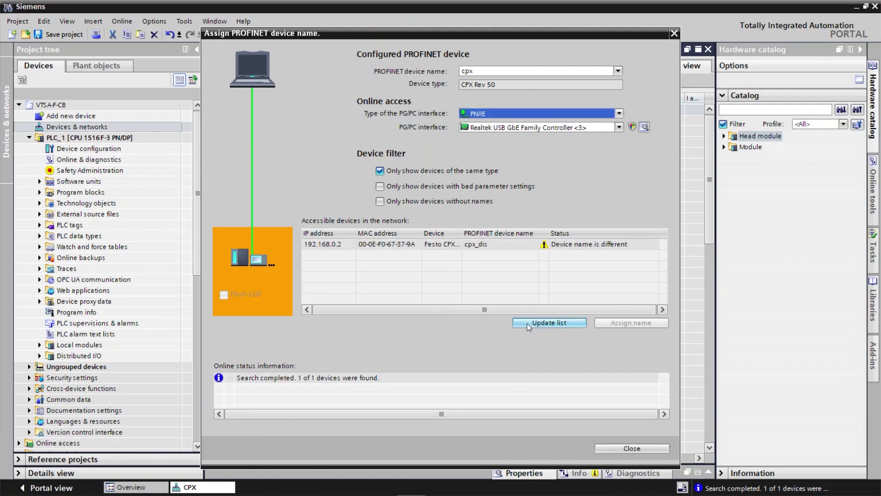
pyautogui.click(402, 245)
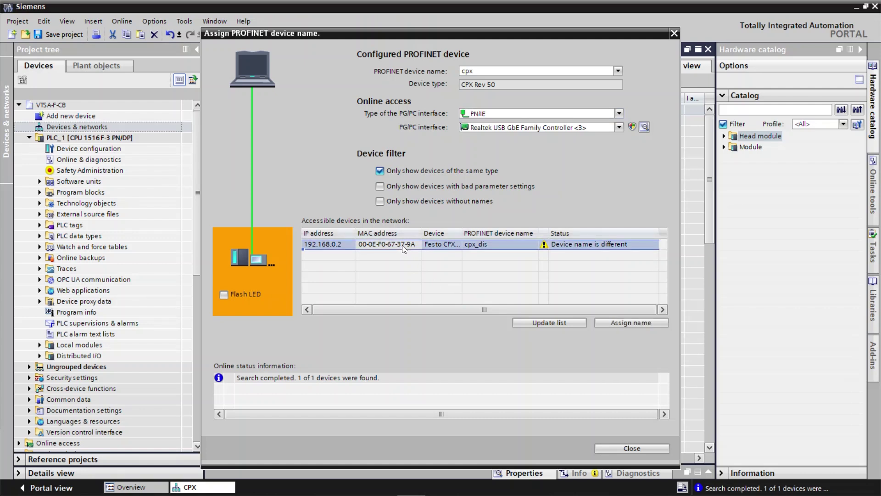
pyautogui.click(616, 324)
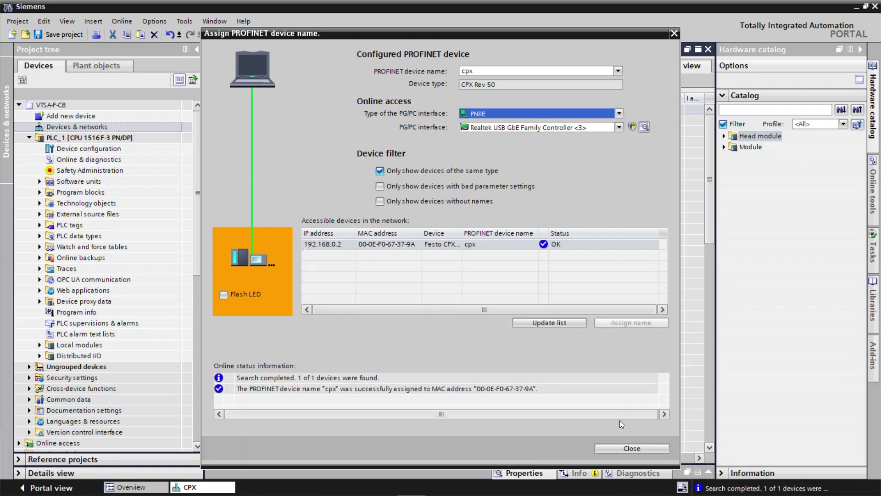
pyautogui.click(628, 449)
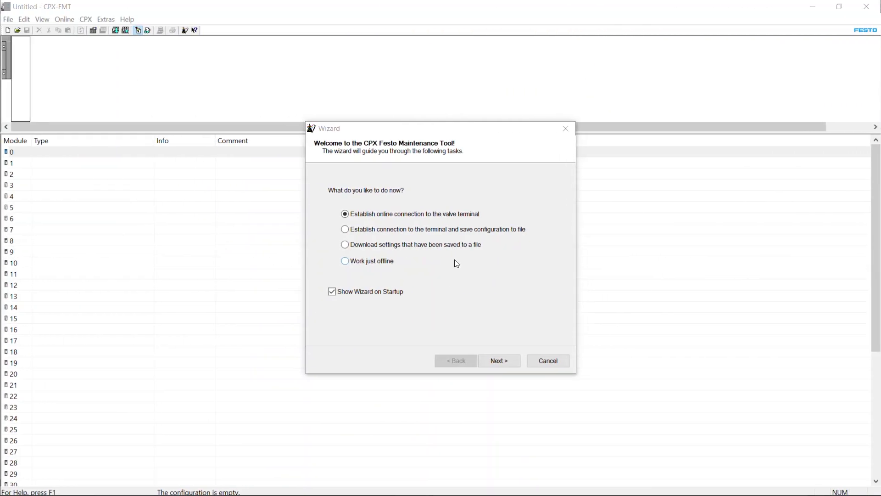
# - Connect CPX-FMT online over TCP/IP to 192.168.0.2 and read in the terminal's modules
pyautogui.click(505, 362)
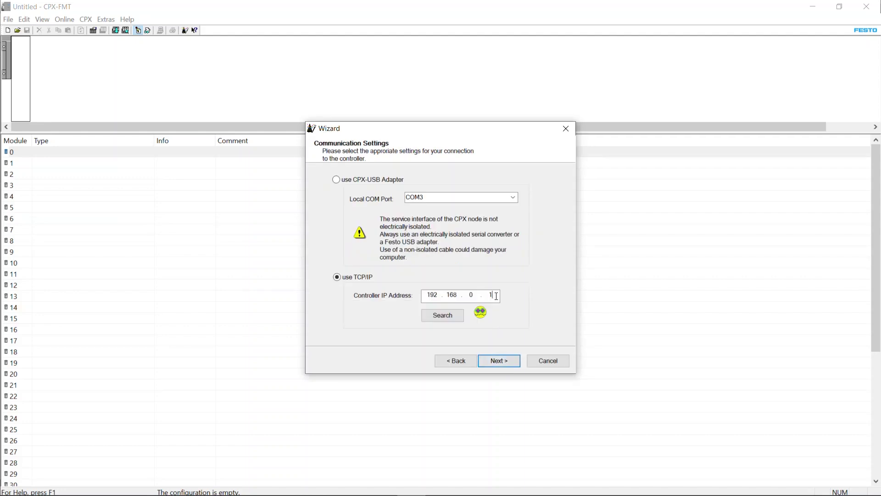
pyautogui.write('2')
pyautogui.click(500, 363)
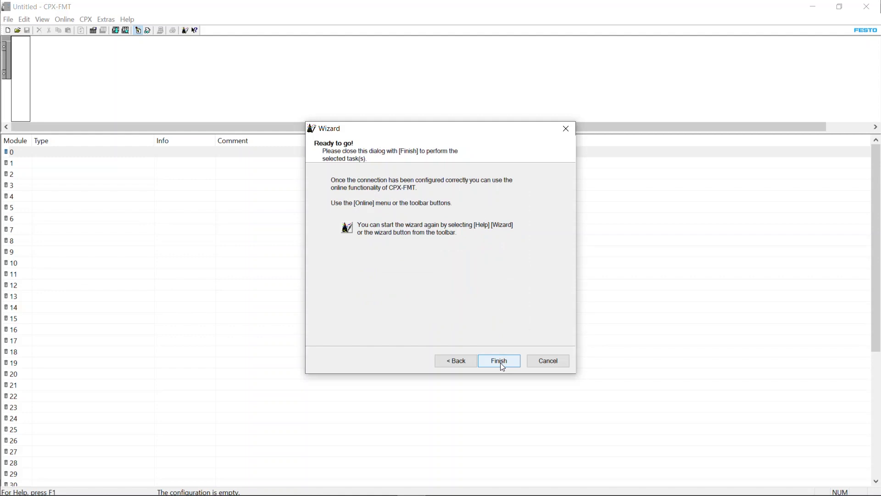
pyautogui.click(500, 364)
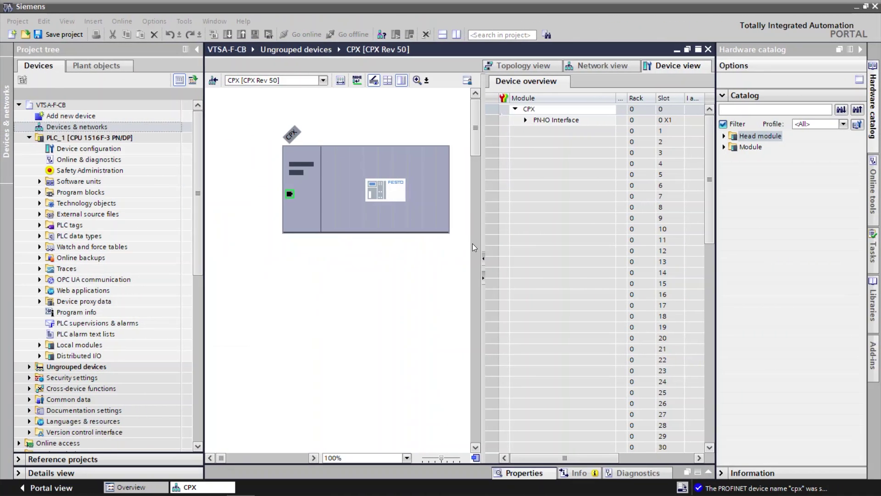
# - Save the project and place the FB44 PNIO Module in CPX slot 1
pyautogui.click(724, 147)
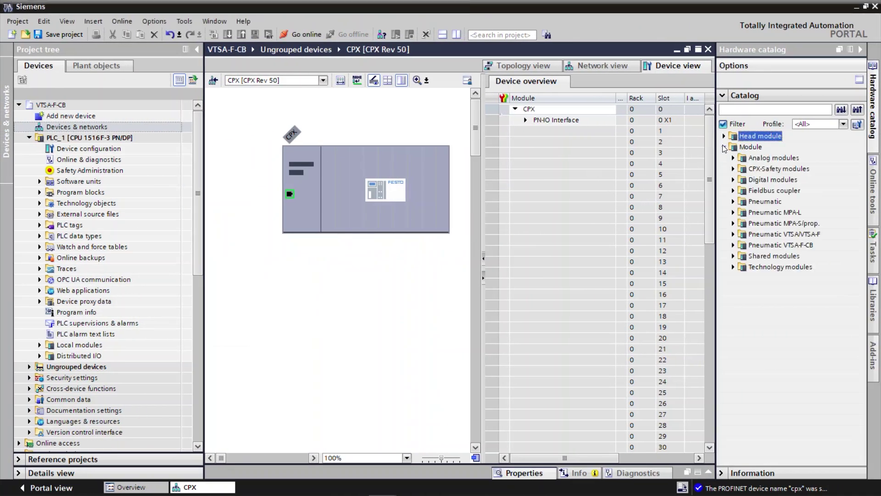
pyautogui.hotkey('ctrl', 's')
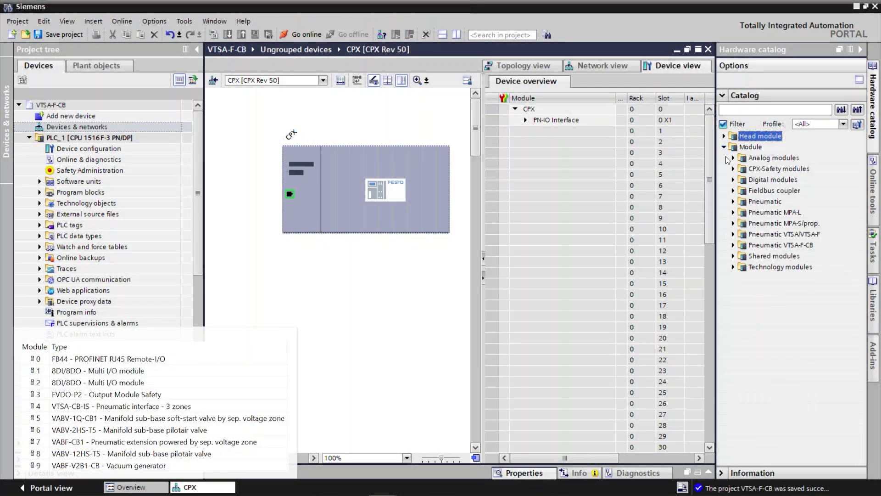
pyautogui.click(733, 191)
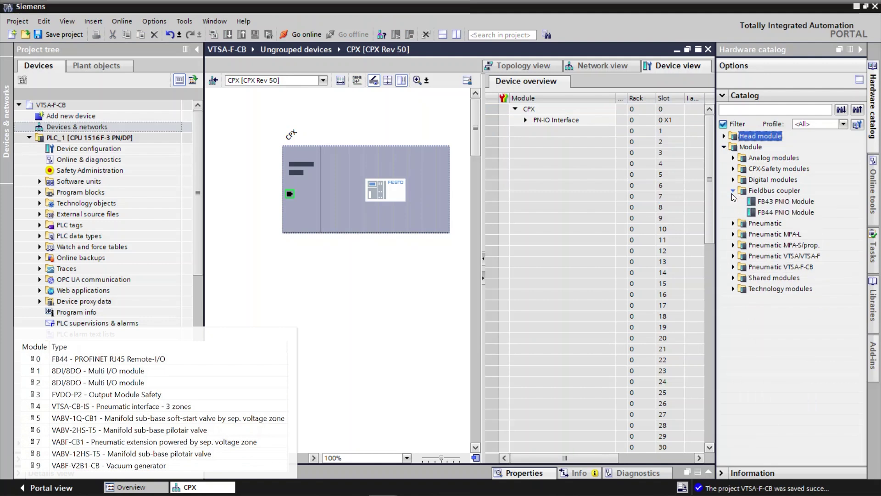
pyautogui.moveTo(752, 214); pyautogui.dragTo(587, 132)
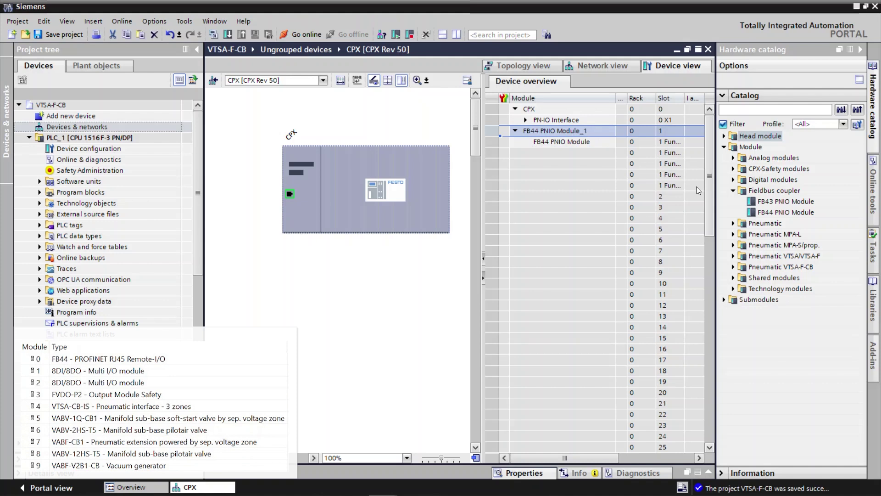
# - Add 8DI/8DO digital modules to CPX slots 2 and 3
pyautogui.click(733, 190)
pyautogui.click(734, 180)
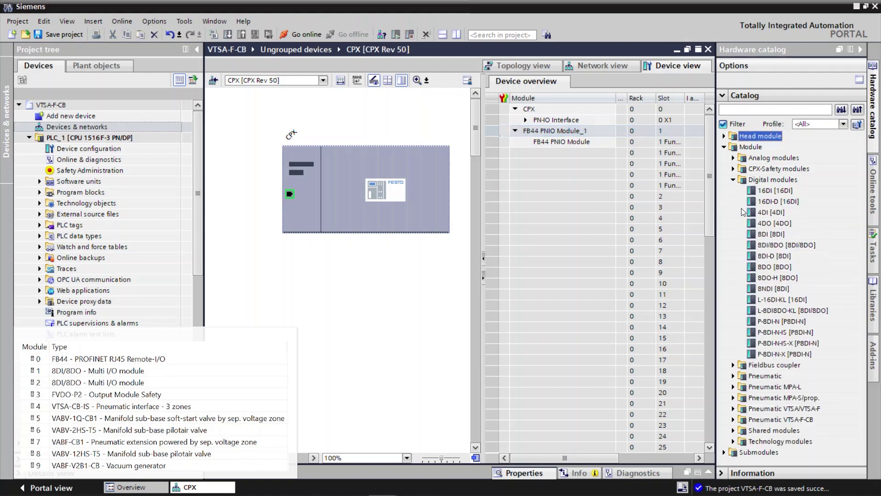
pyautogui.moveTo(750, 245); pyautogui.dragTo(581, 197)
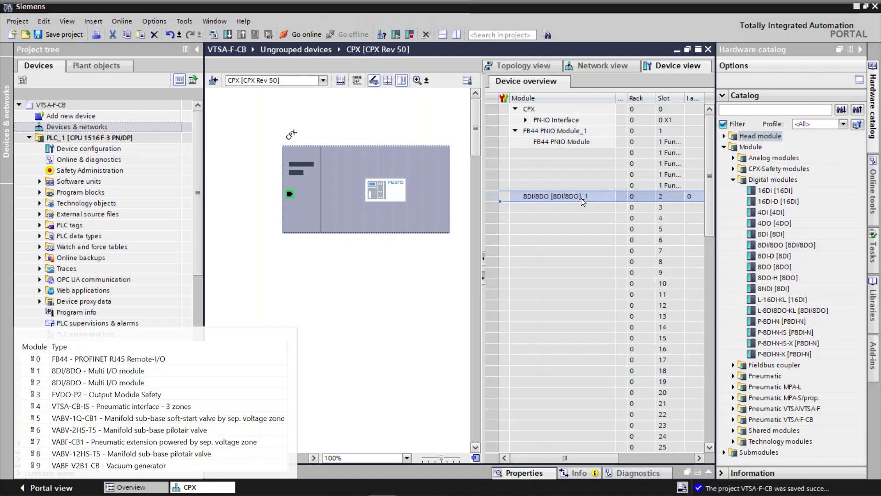
pyautogui.moveTo(750, 245); pyautogui.dragTo(569, 208)
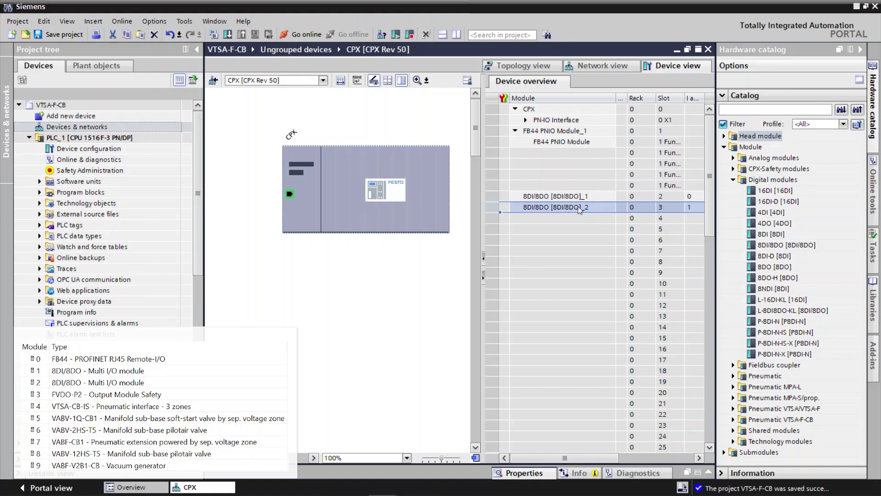
# - Fill CPX slots 4–9 with VTSA-CB-IS, VABV-1Q-CB1, VABV-2HS-T5, VABF-CB1, VABV-12HS-T5 and VABF-V2B1-CB Dataset Mode, then widen the overview
pyautogui.click(733, 180)
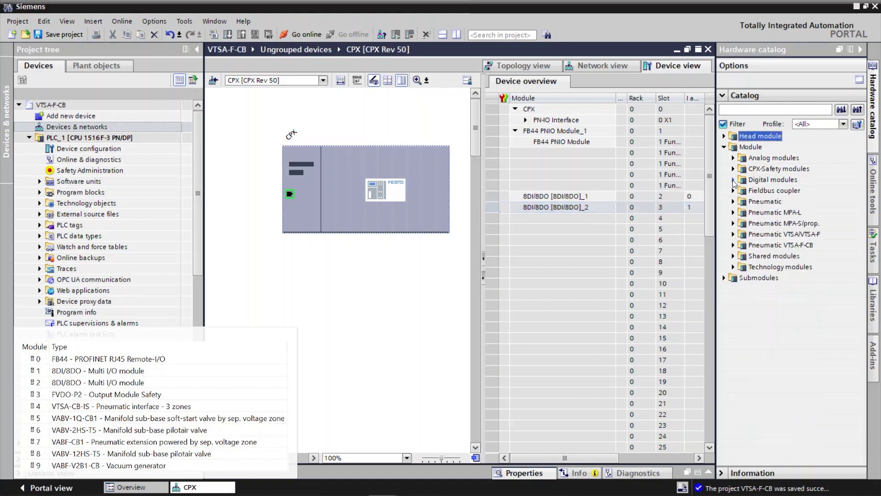
pyautogui.click(733, 245)
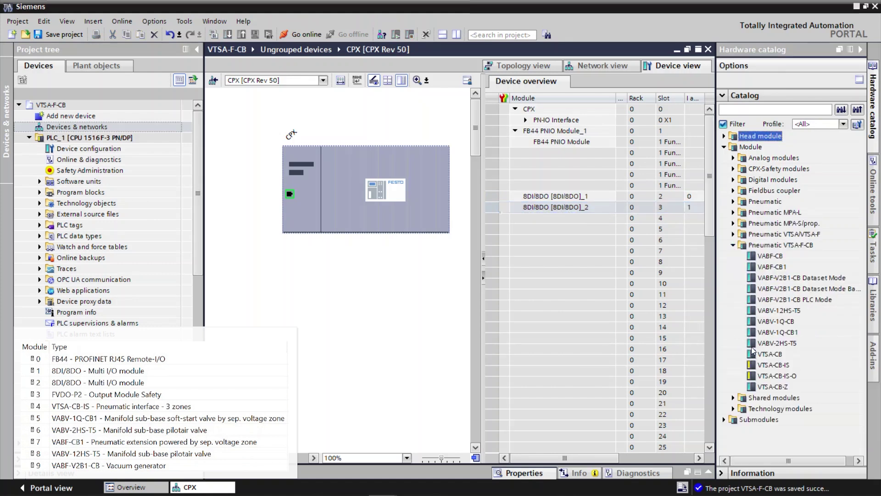
pyautogui.moveTo(754, 366); pyautogui.dragTo(582, 219)
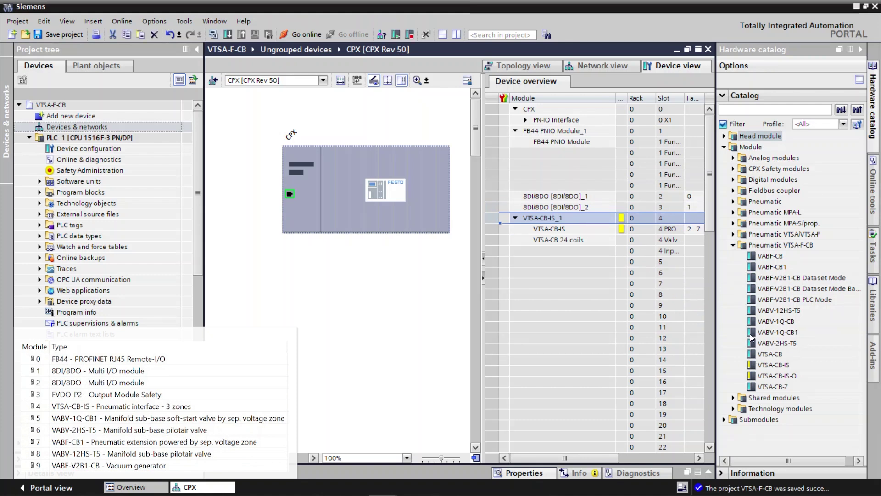
pyautogui.moveTo(753, 332); pyautogui.dragTo(579, 261)
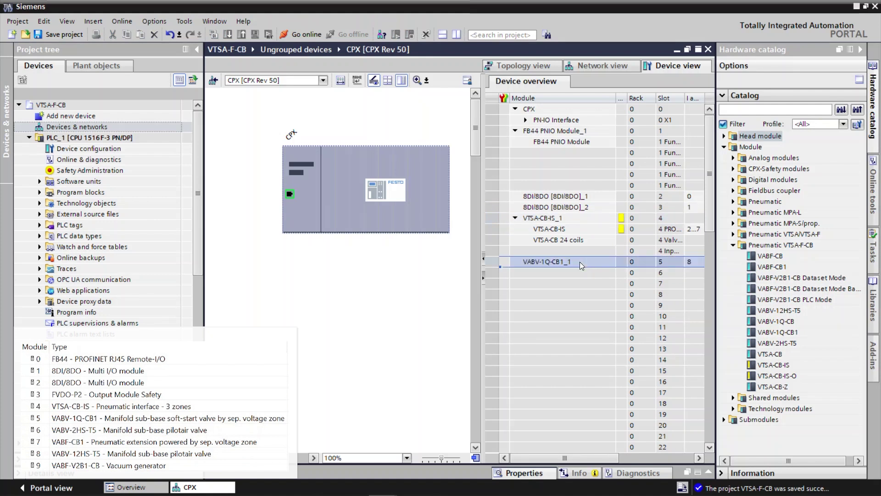
pyautogui.moveTo(751, 344); pyautogui.dragTo(569, 276)
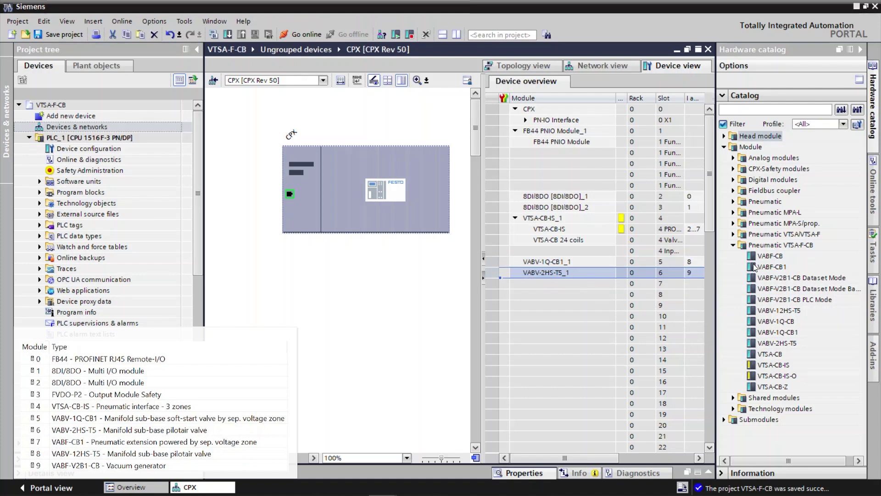
pyautogui.moveTo(756, 267); pyautogui.dragTo(589, 289)
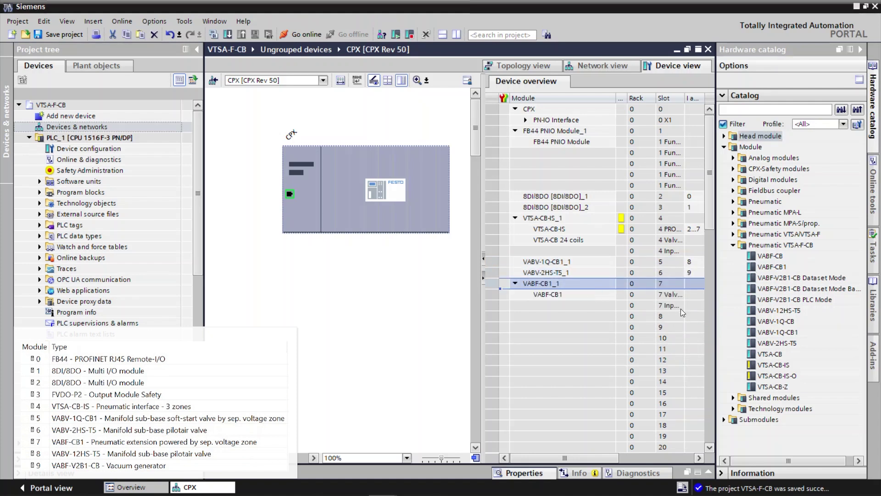
pyautogui.moveTo(753, 313); pyautogui.dragTo(585, 320)
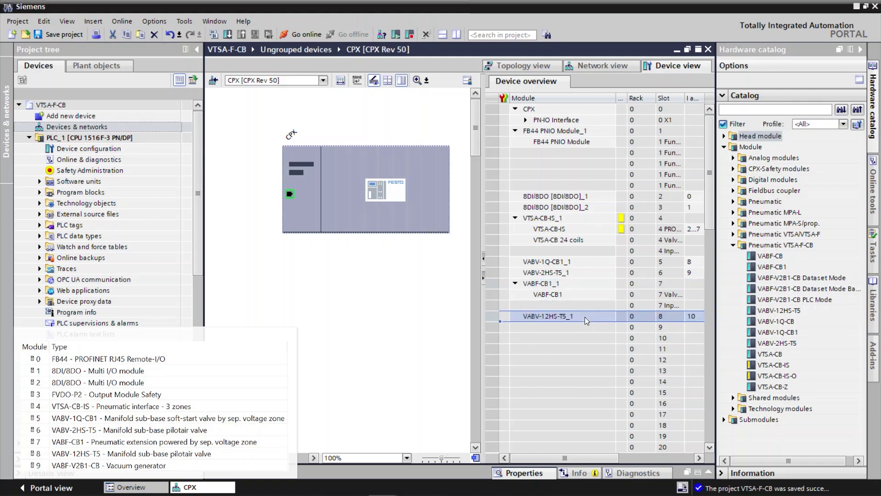
pyautogui.moveTo(752, 288); pyautogui.dragTo(602, 327)
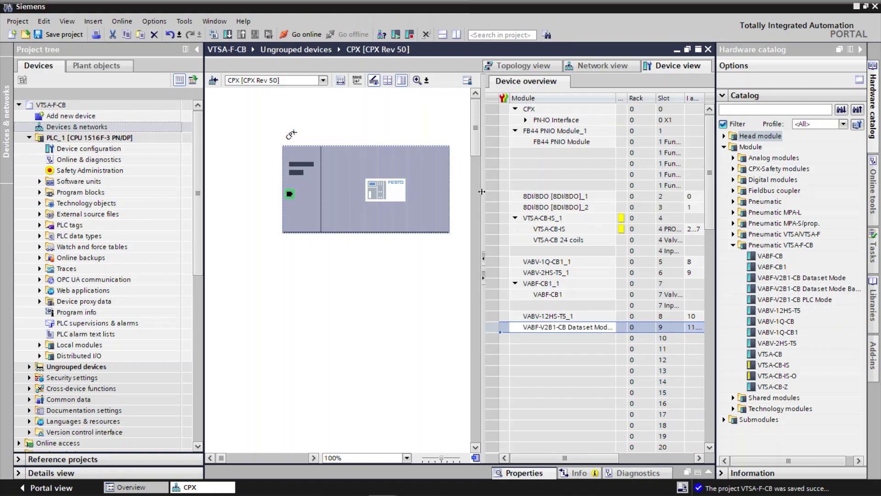
pyautogui.moveTo(481, 191); pyautogui.dragTo(353, 189)
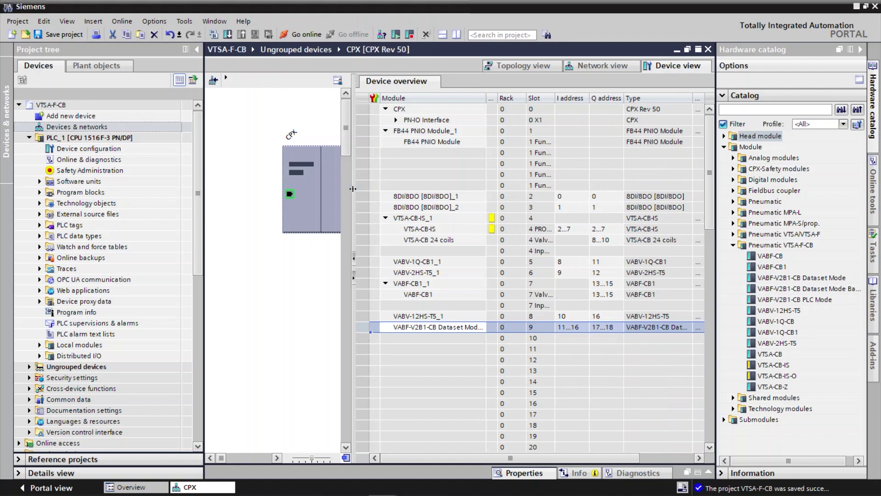
# - In CPX-FMT, view module 3 FVDO-P2's parameters to read its PROFIsafe address $2
pyautogui.hotkey('alt', 'Tab')
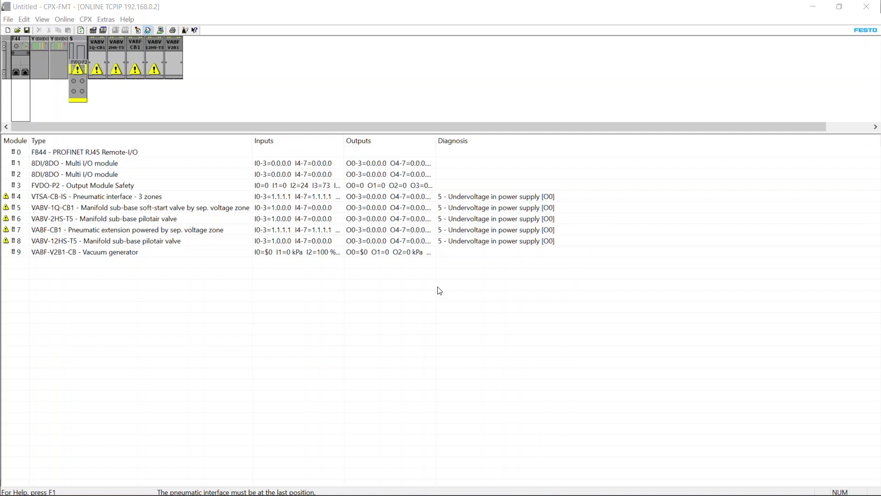
pyautogui.doubleClick(119, 186)
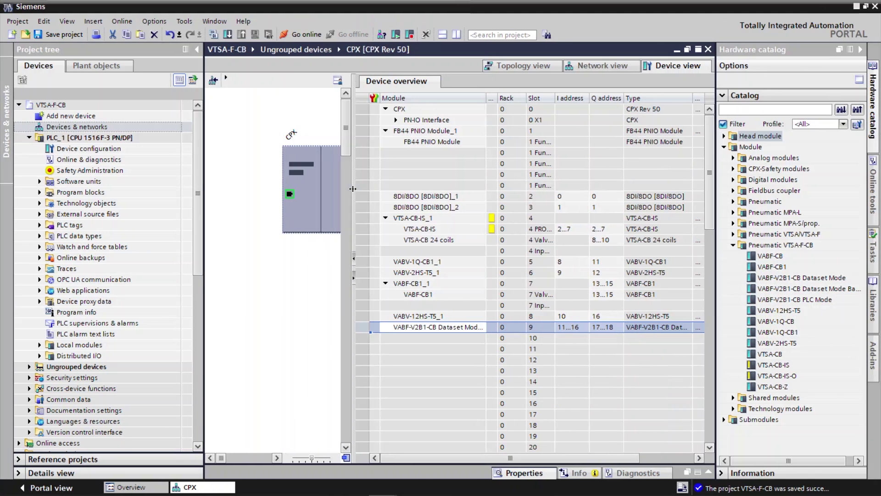
# - Change VTSA-CB-IS's PROFIsafe F_Dest_Add from 1 to 2 in its properties
pyautogui.click(411, 230)
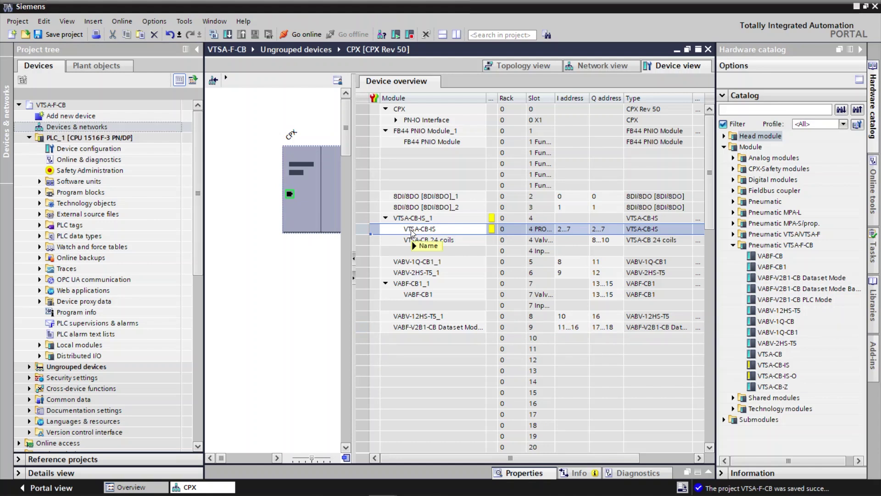
pyautogui.click(517, 477)
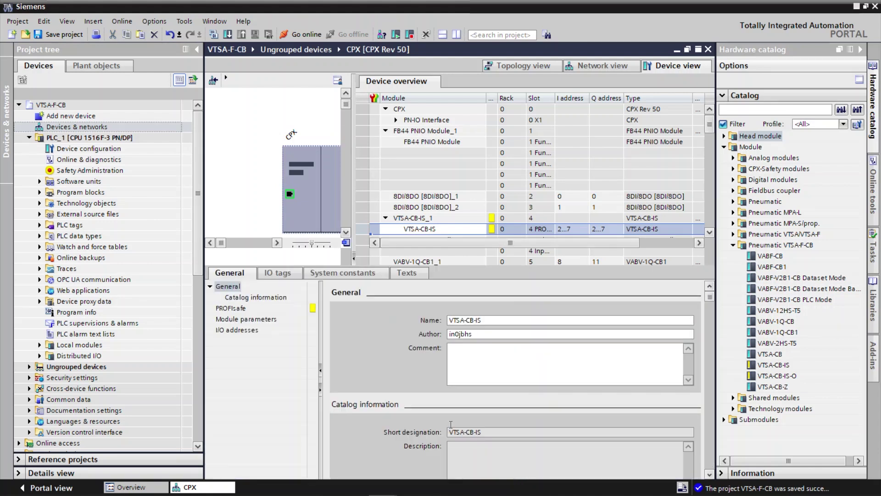
pyautogui.click(238, 309)
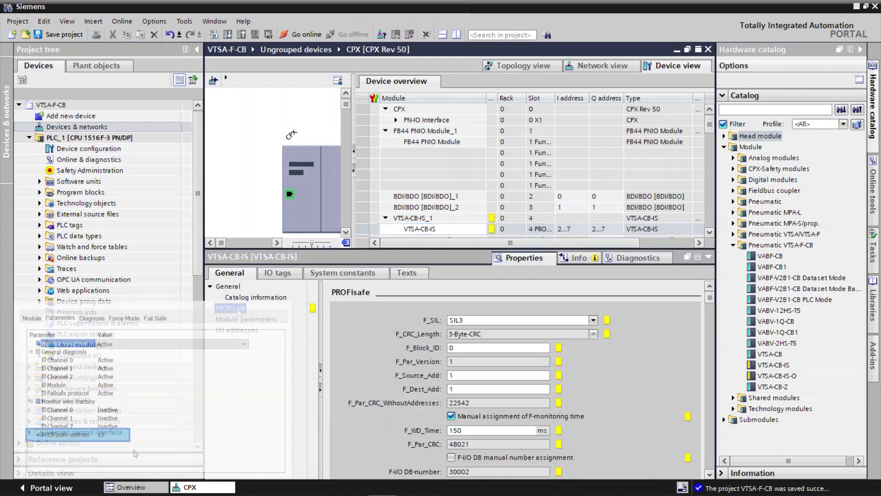
pyautogui.click(457, 389)
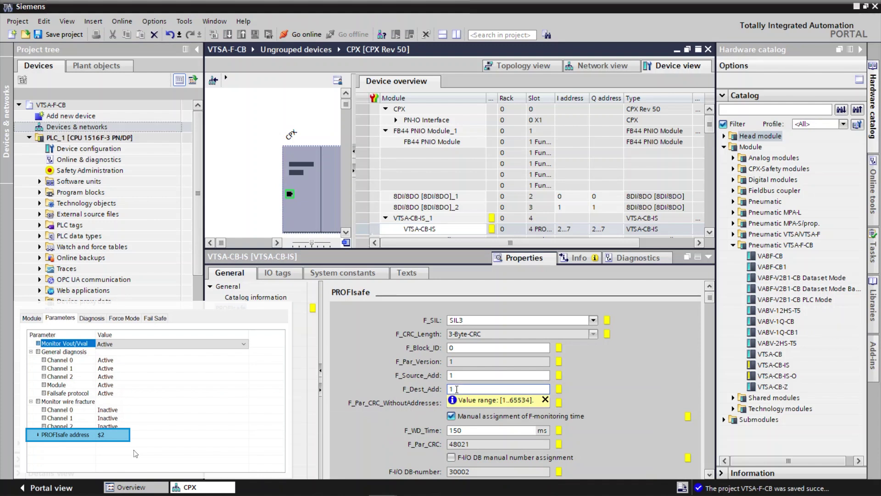
pyautogui.moveTo(457, 390); pyautogui.dragTo(448, 391)
pyautogui.write('2')
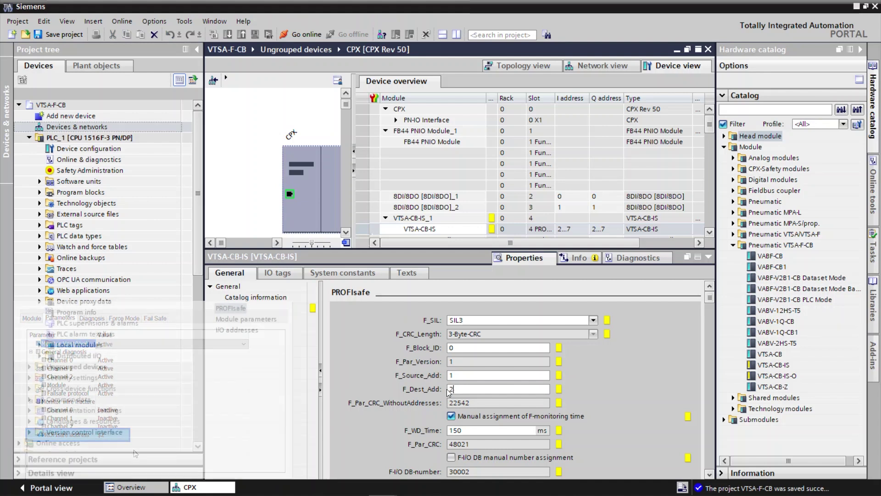
# - Save the project and start a hardware-configuration-only download to PLC_1
pyautogui.click(72, 34)
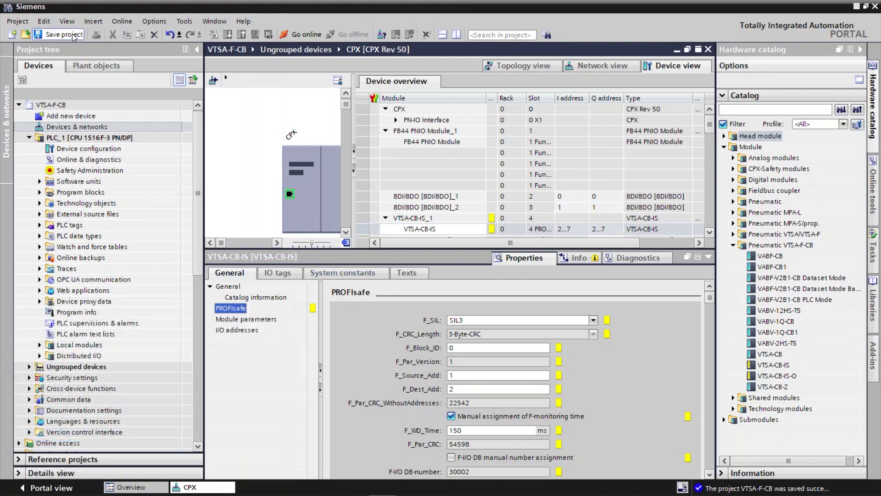
pyautogui.click(77, 138)
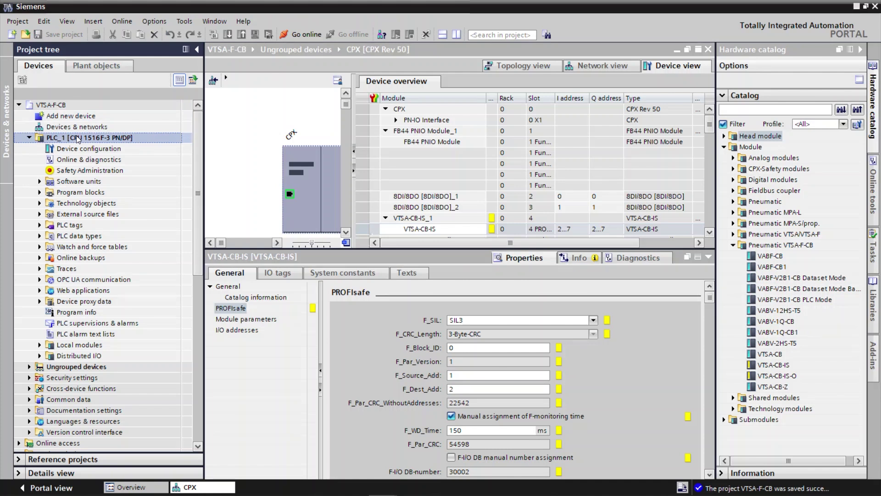
pyautogui.rightClick(77, 138)
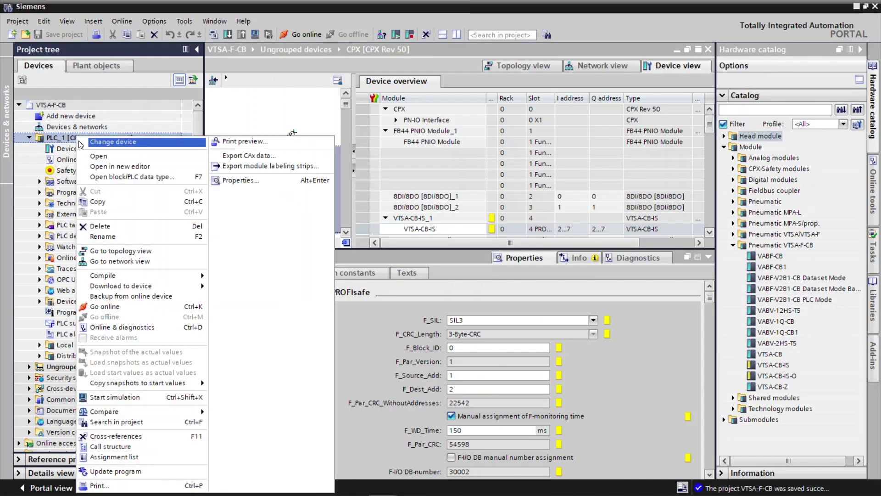
pyautogui.moveTo(130, 286)
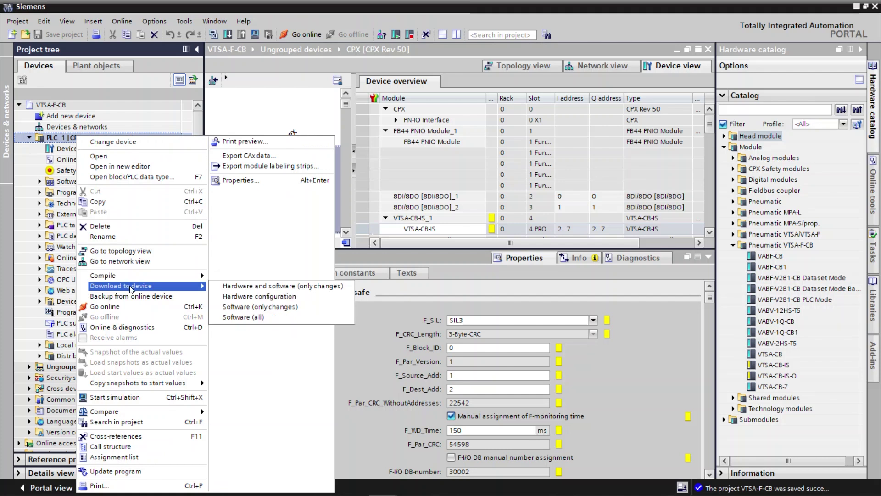
pyautogui.click(229, 296)
# - Find the CPU on the network and load the hardware configuration with Stop all selected
pyautogui.click(621, 338)
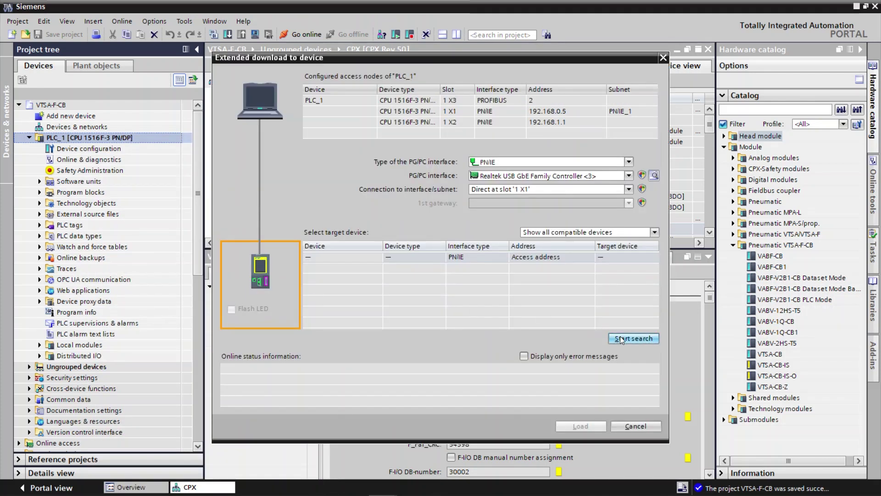
pyautogui.click(574, 426)
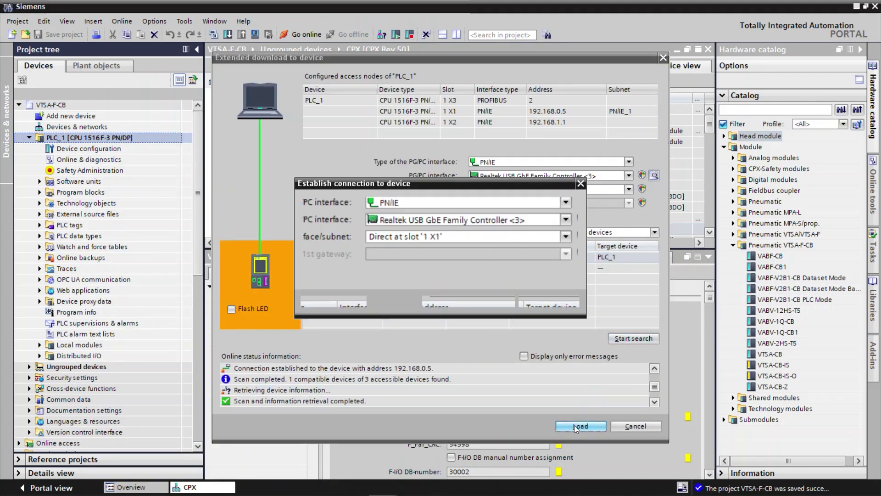
pyautogui.click(480, 307)
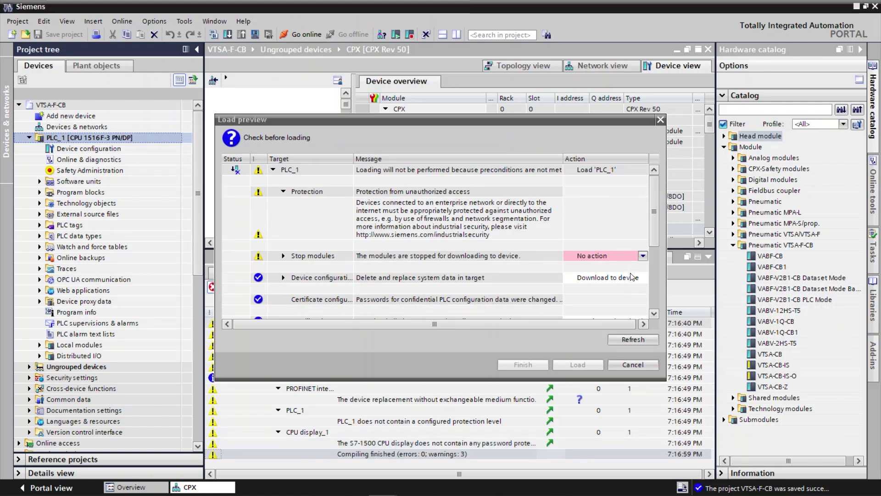
pyautogui.click(641, 256)
pyautogui.click(620, 276)
pyautogui.click(574, 365)
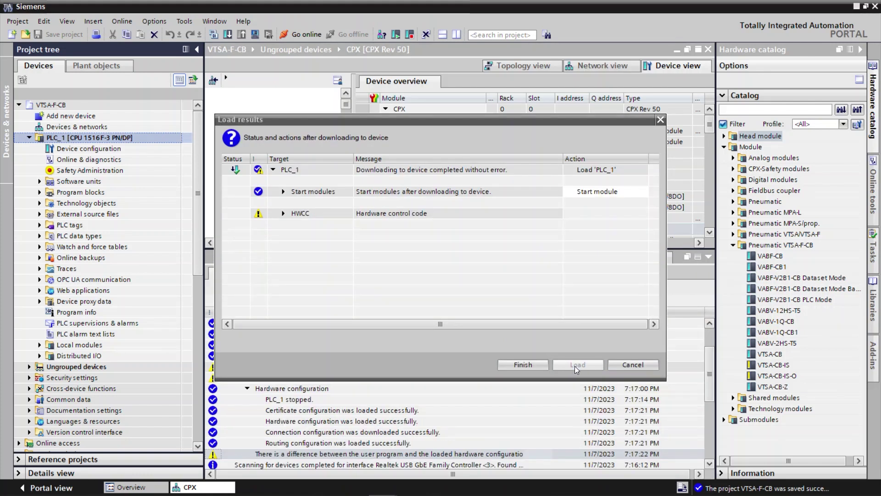
pyautogui.click(540, 368)
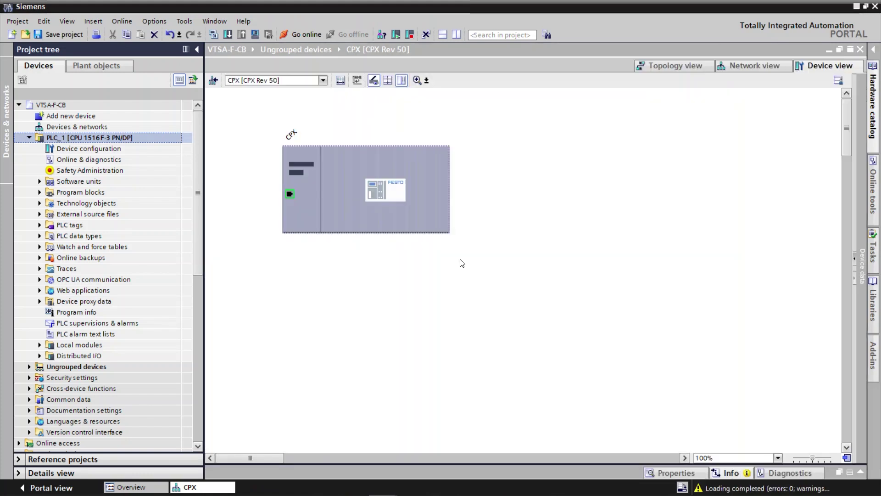